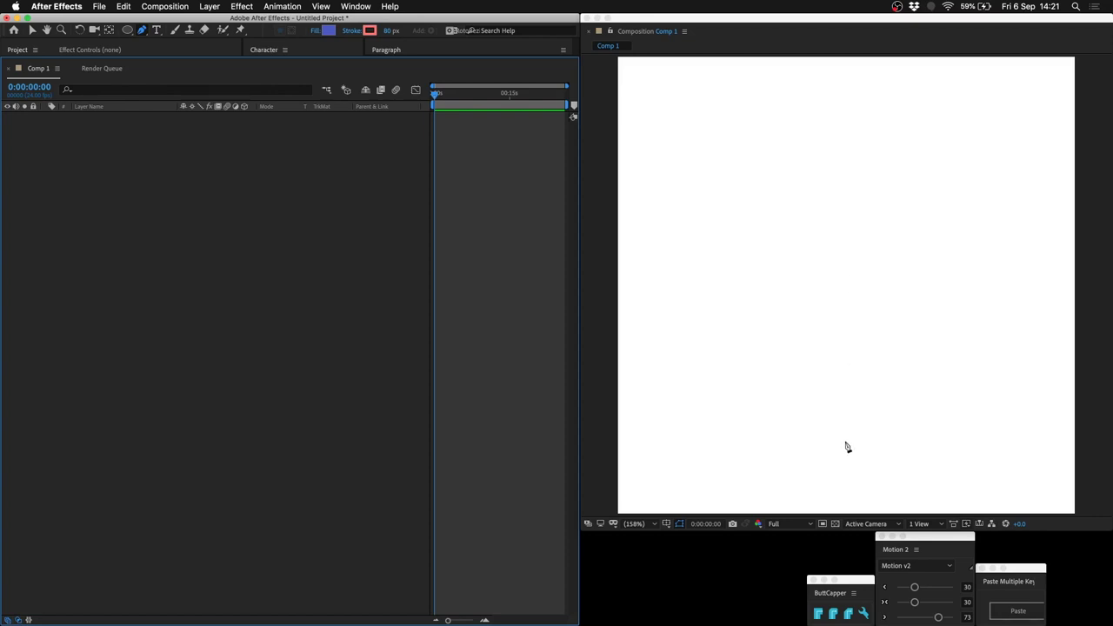
- Draw a test vertical stroke, delete its fill, straighten it and give it round caps
click(848, 141)
click(849, 441)
click(91, 195)
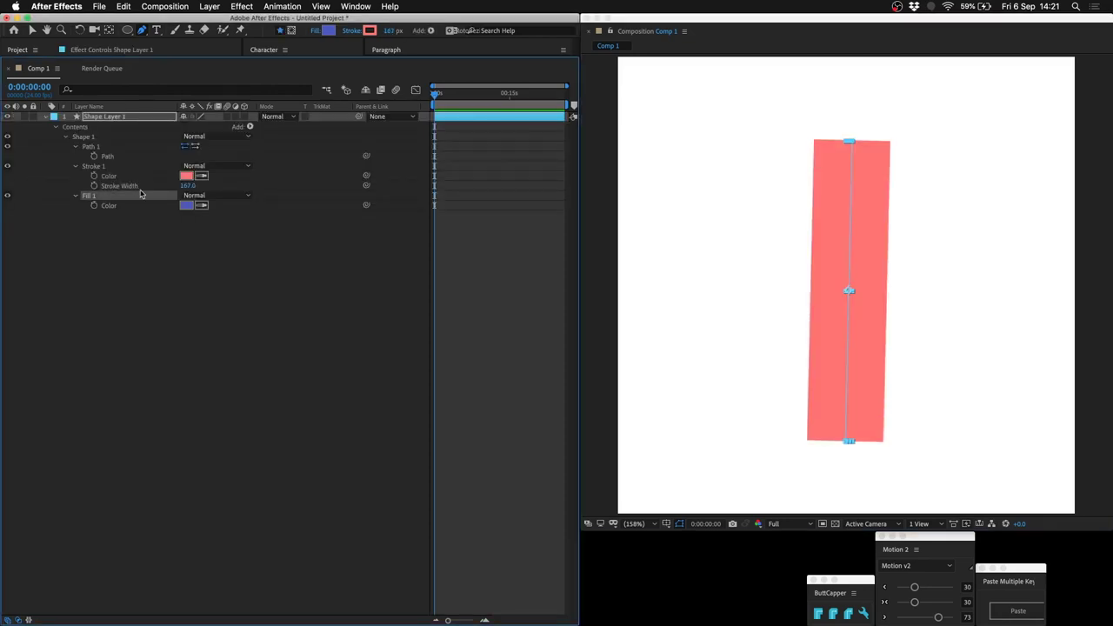
key(Delete)
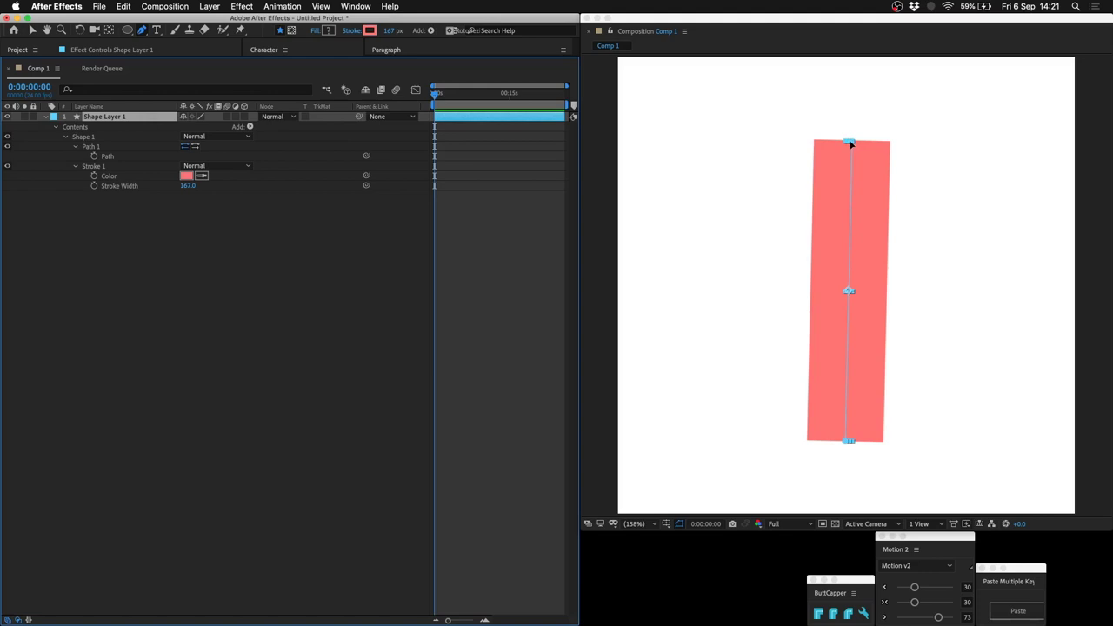
drag(850, 140, 846, 139)
click(833, 613)
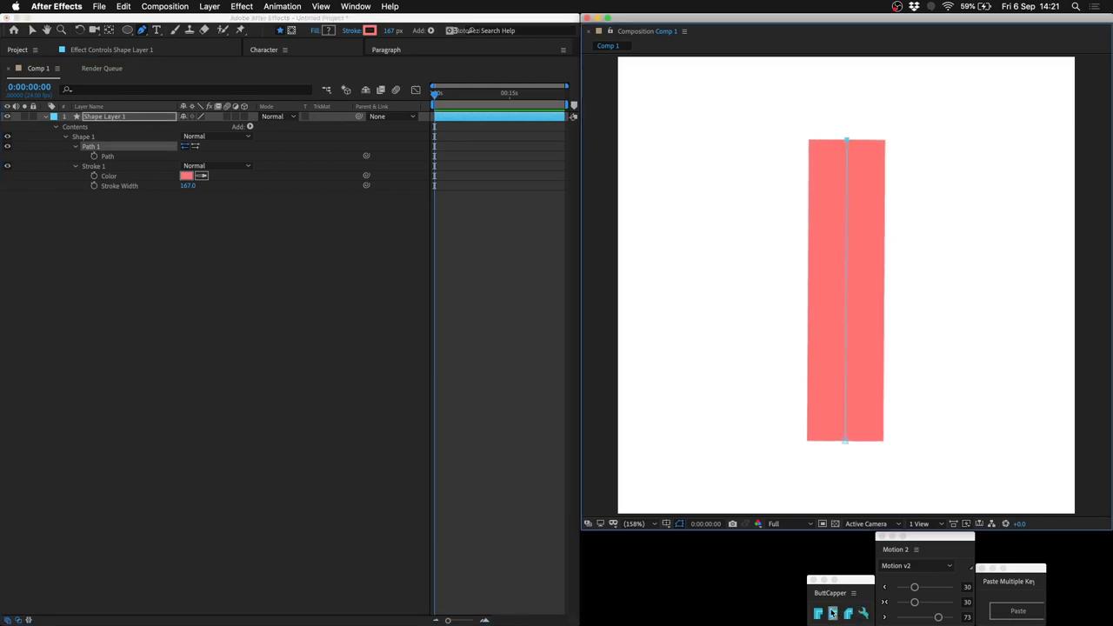
- Stretch the test capsule to 192% horizontal scale, bend its top, then delete the test layer
click(131, 119)
key(s)
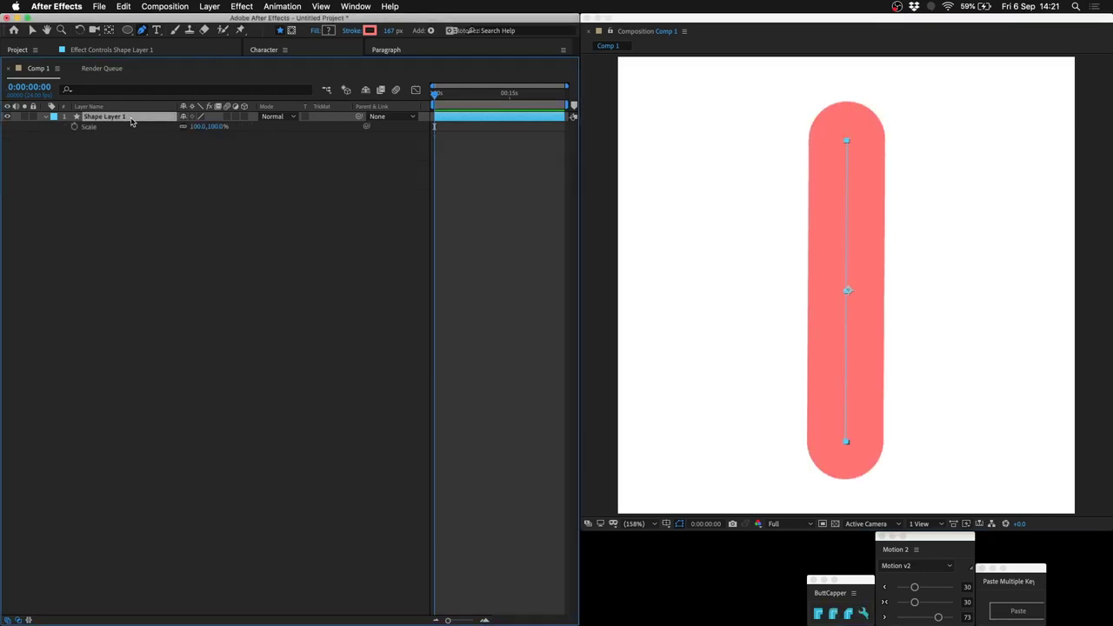
drag(196, 126, 268, 126)
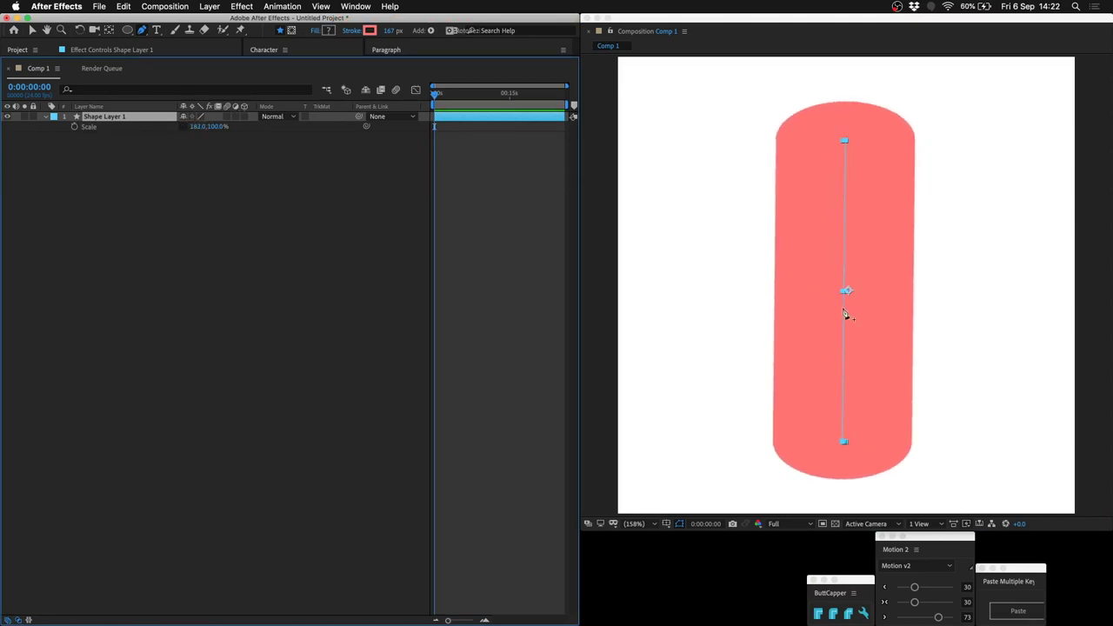
drag(843, 140, 1000, 252)
click(150, 116)
key(Delete)
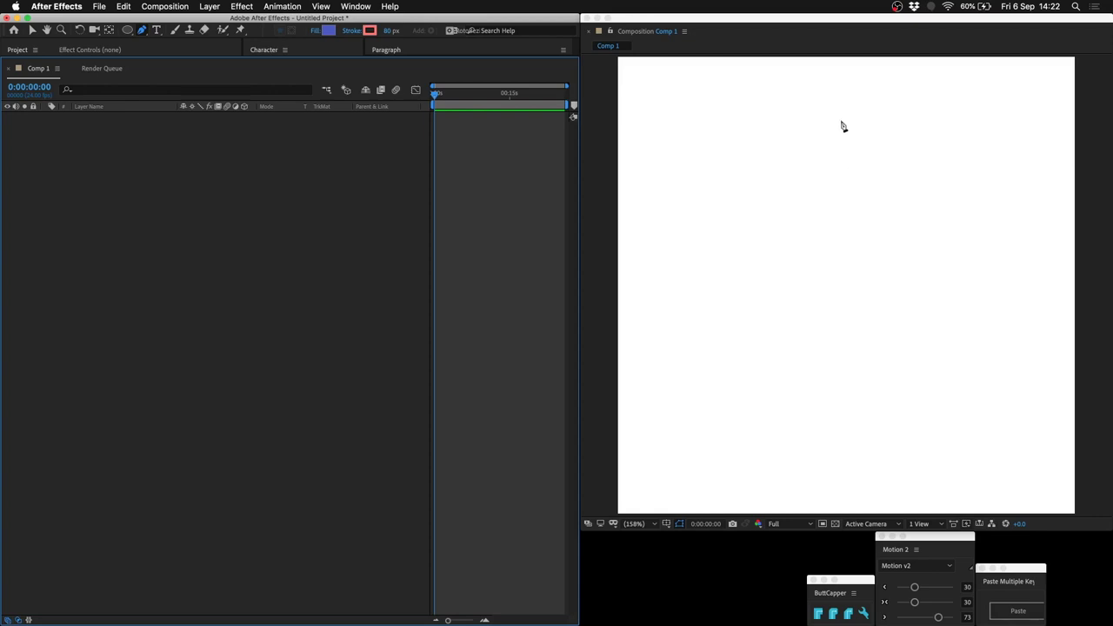
- Draw a new vertical two-point stroke, name the layer 'base', and give it round caps
click(840, 120)
click(841, 408)
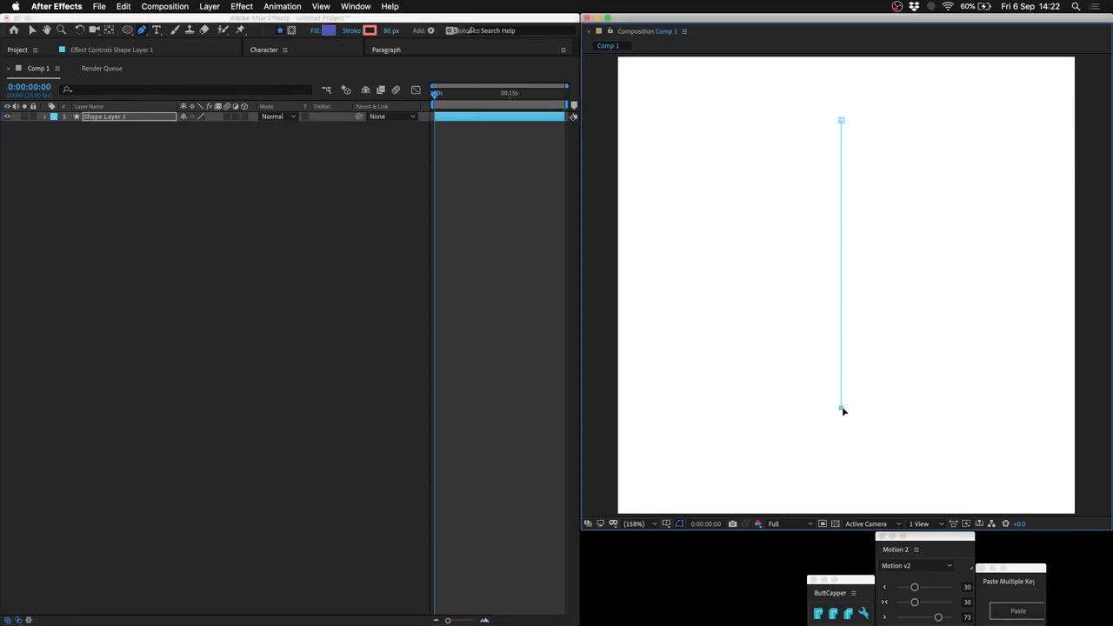
click(131, 117)
key(Return)
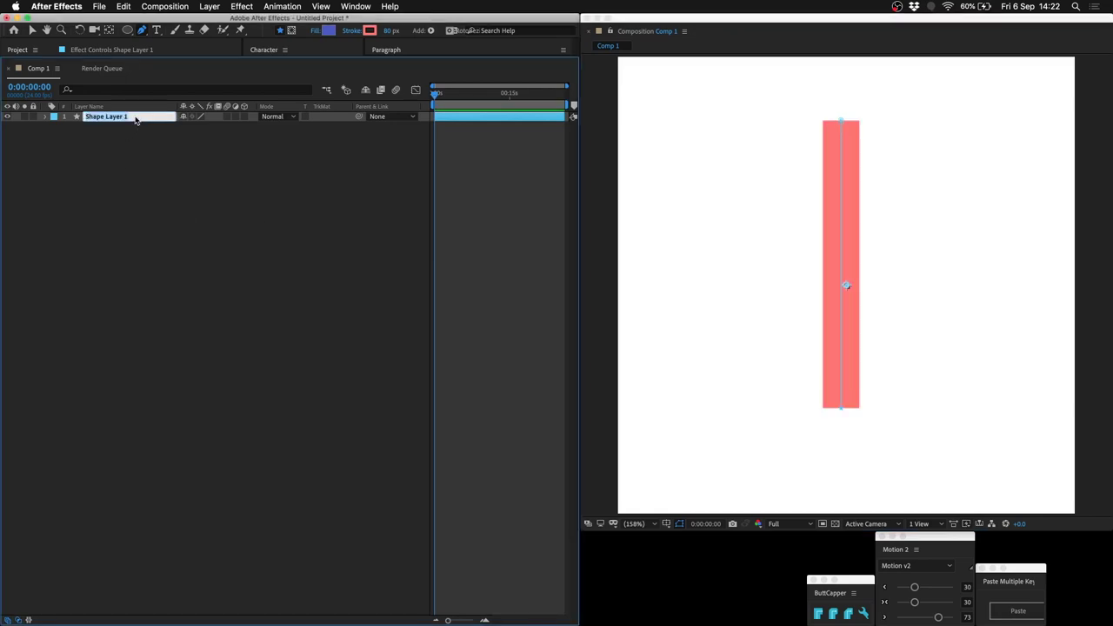
text(base)
key(Return)
click(833, 613)
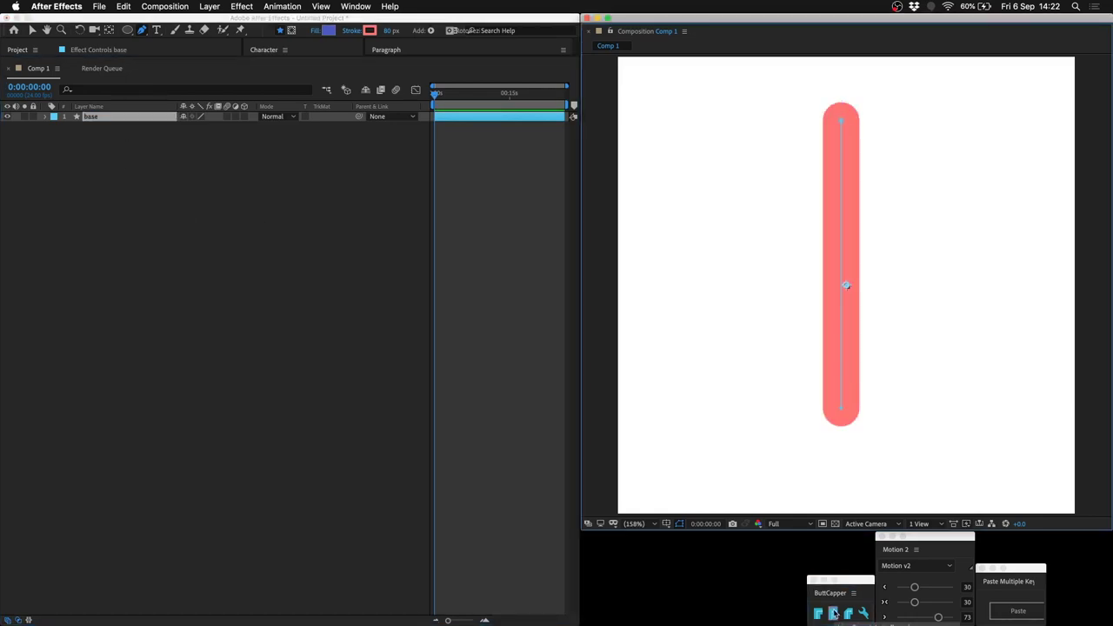
- Duplicate base as 'matte', widen its stroke to 213, and link its path to base's path
key(cmd+d)
key(Return)
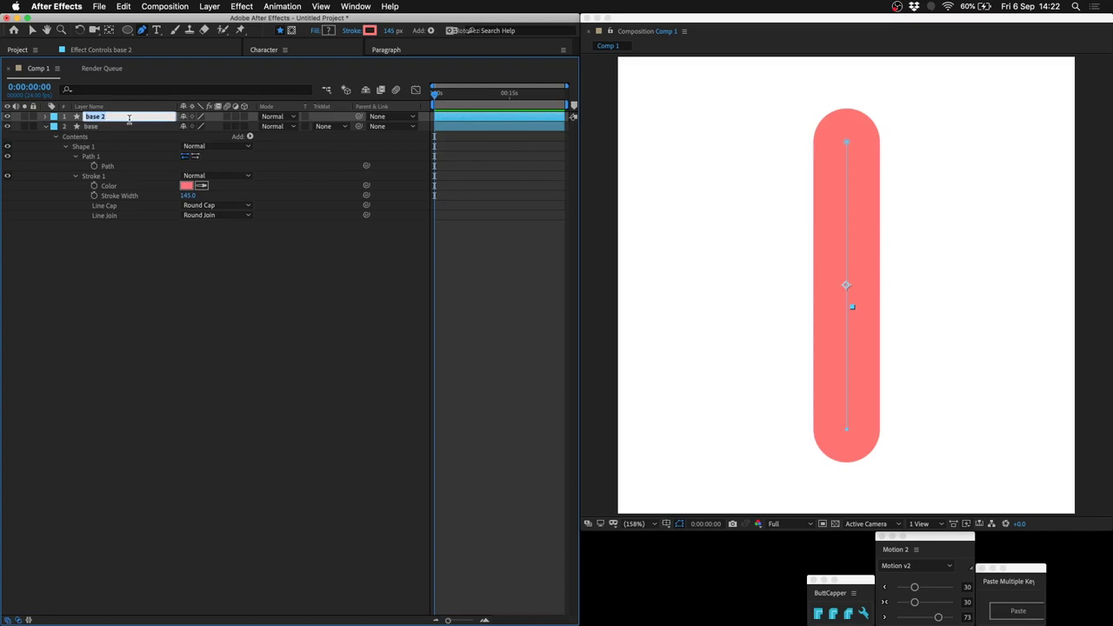
text(matte)
key(Return)
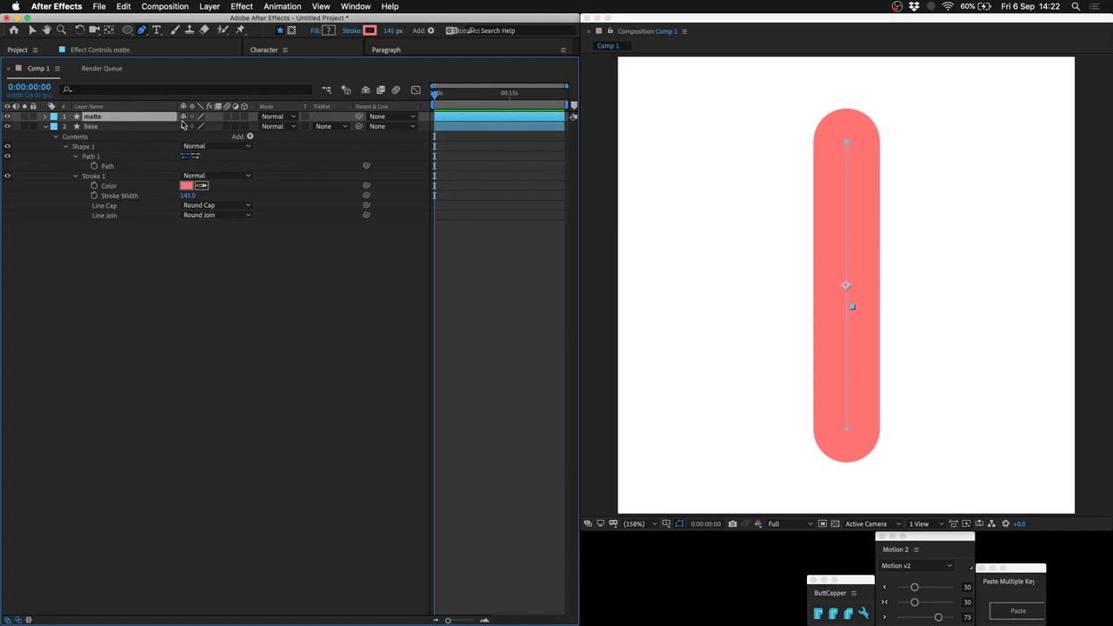
key(u)
key(u)
drag(187, 185, 230, 185)
click(366, 157)
drag(366, 158, 107, 274)
- Add Trim Paths to matte and trim its start to 30%
click(161, 115)
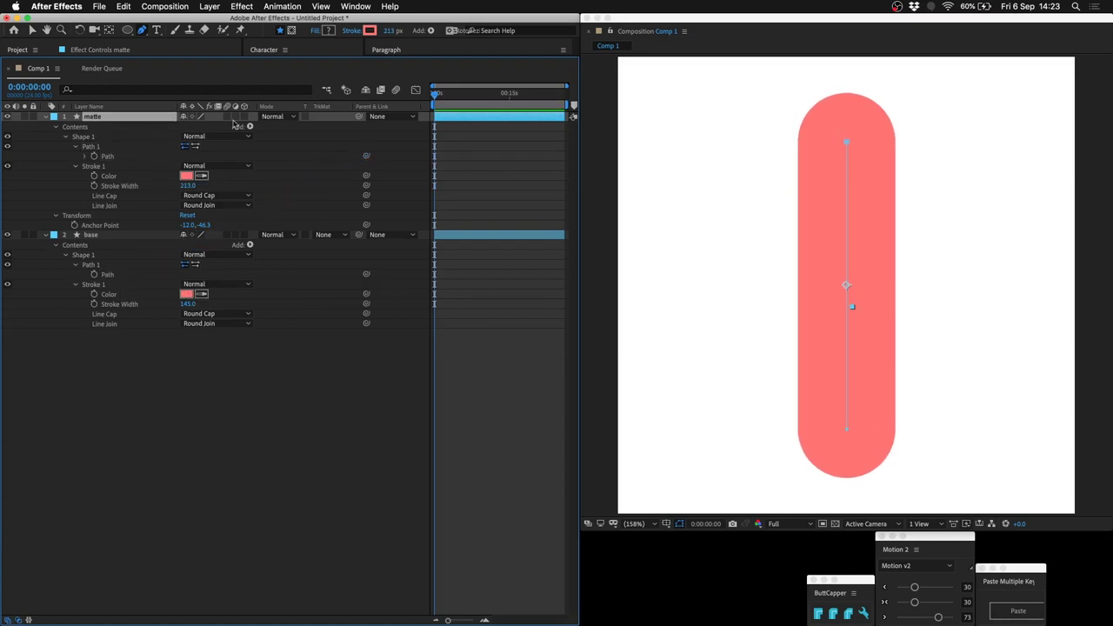
click(249, 126)
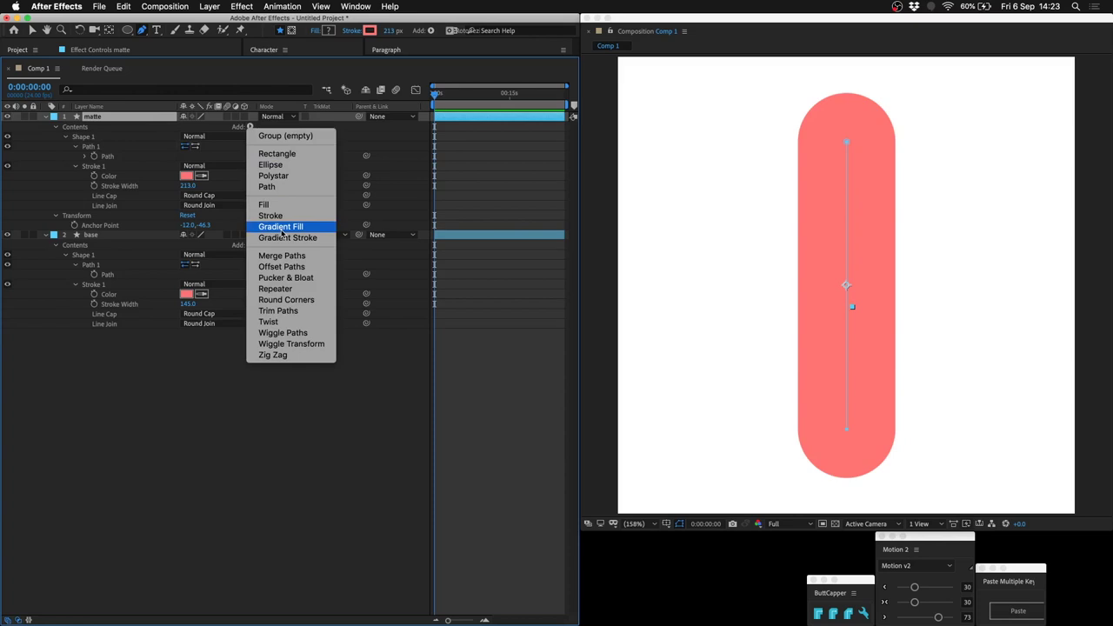
click(277, 310)
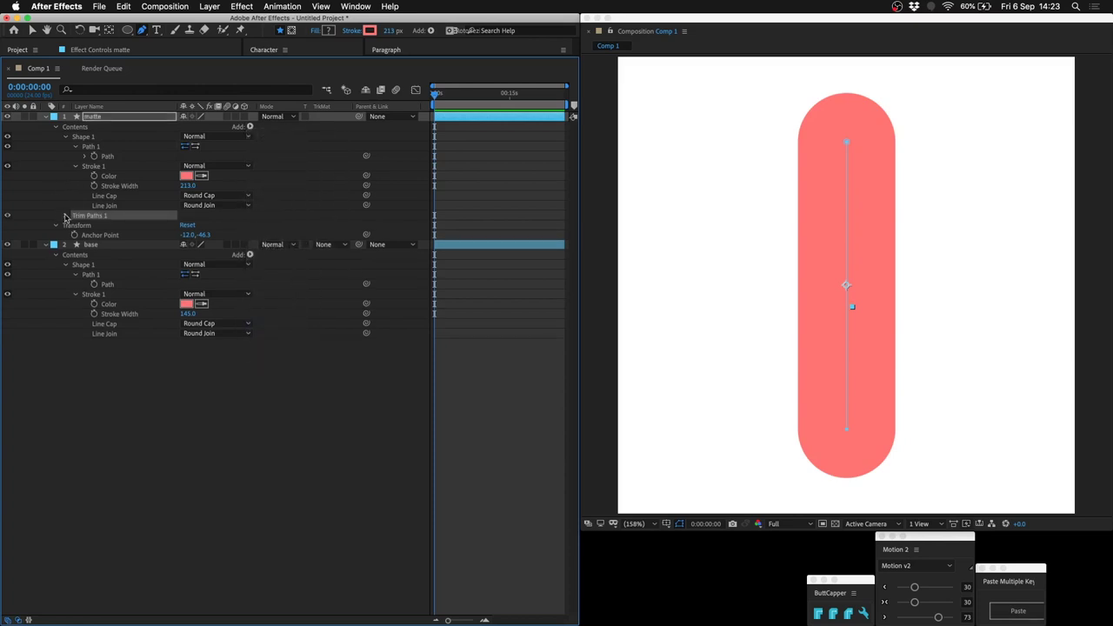
click(65, 215)
mouse_move(185, 225)
mouse_down()
mouse_move(207, 225)
mouse_move(197, 226)
mouse_up()
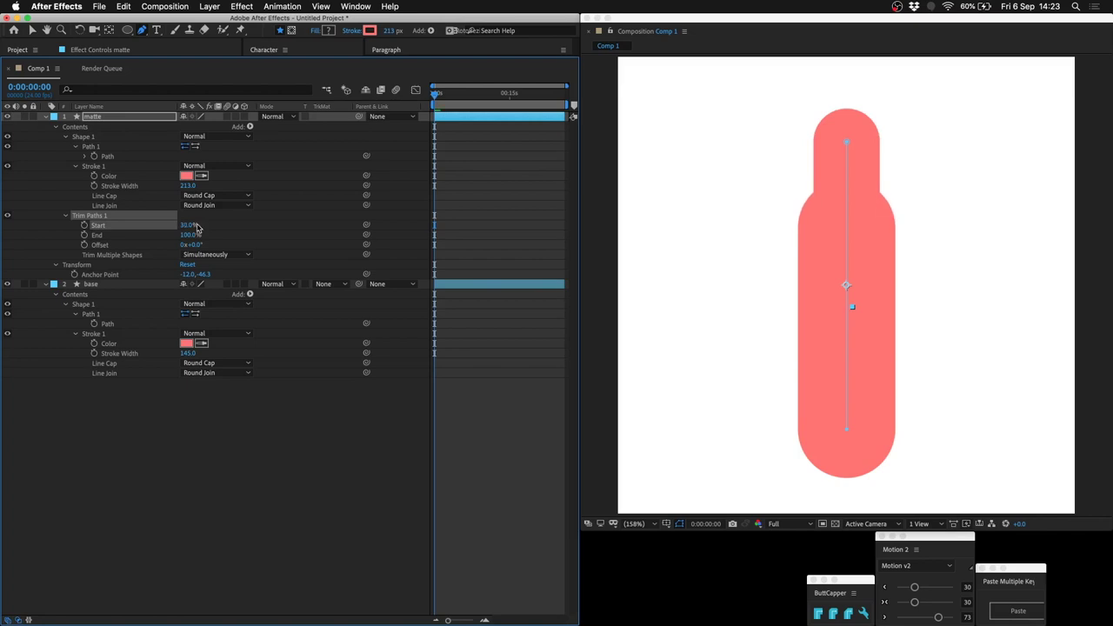
key(u)
click(126, 128)
- Set base's track matte to Alpha Matte 'matte' and drag its top point into a curved arc
click(137, 131)
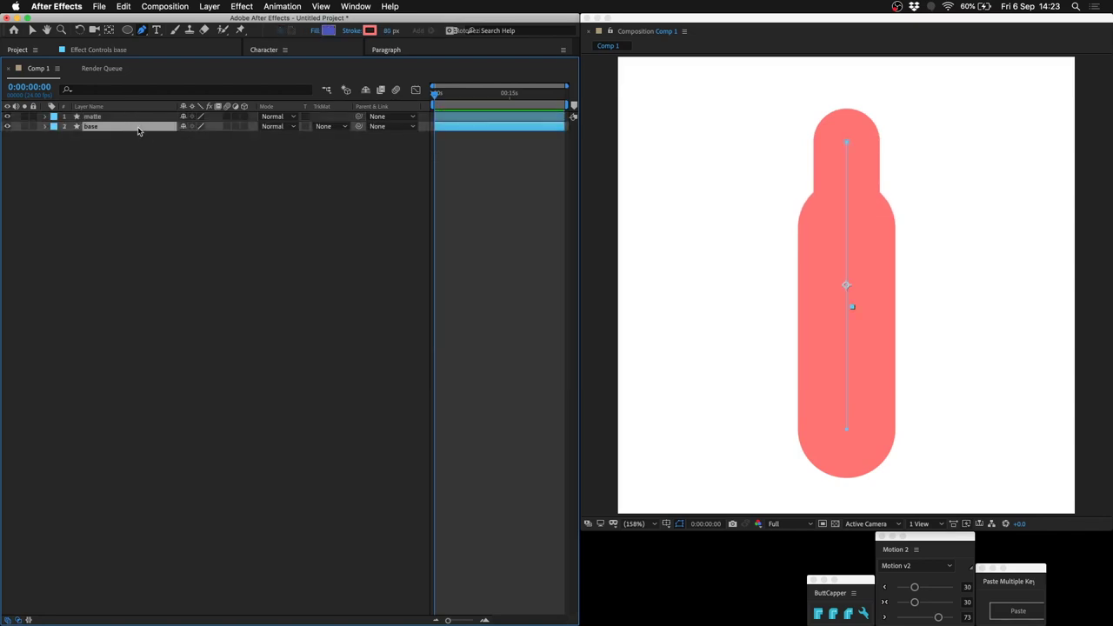
click(337, 129)
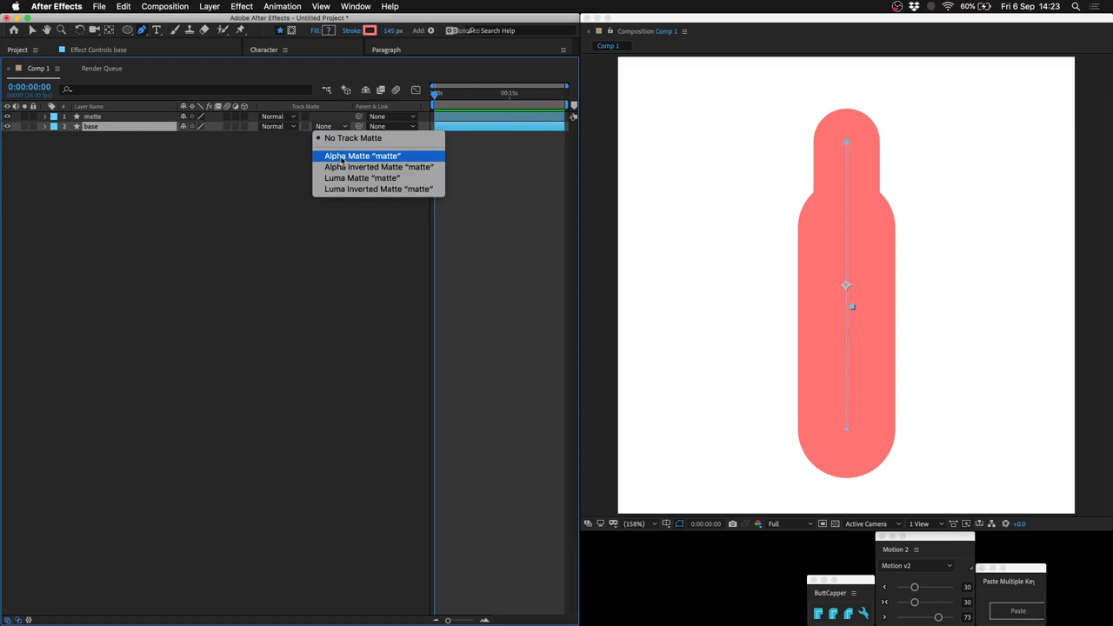
click(345, 156)
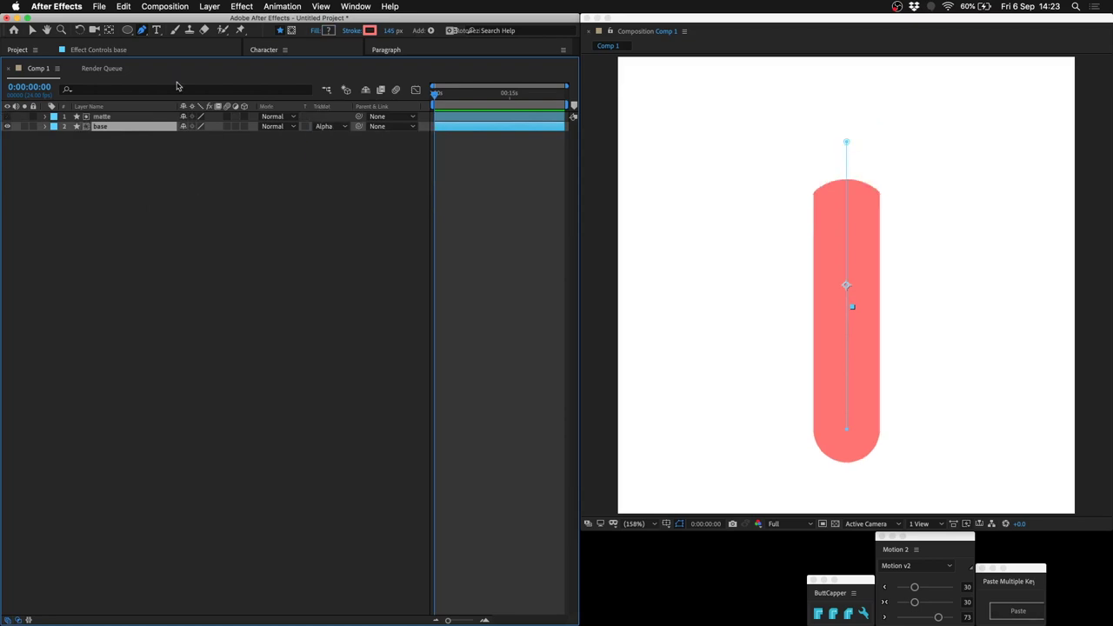
click(113, 117)
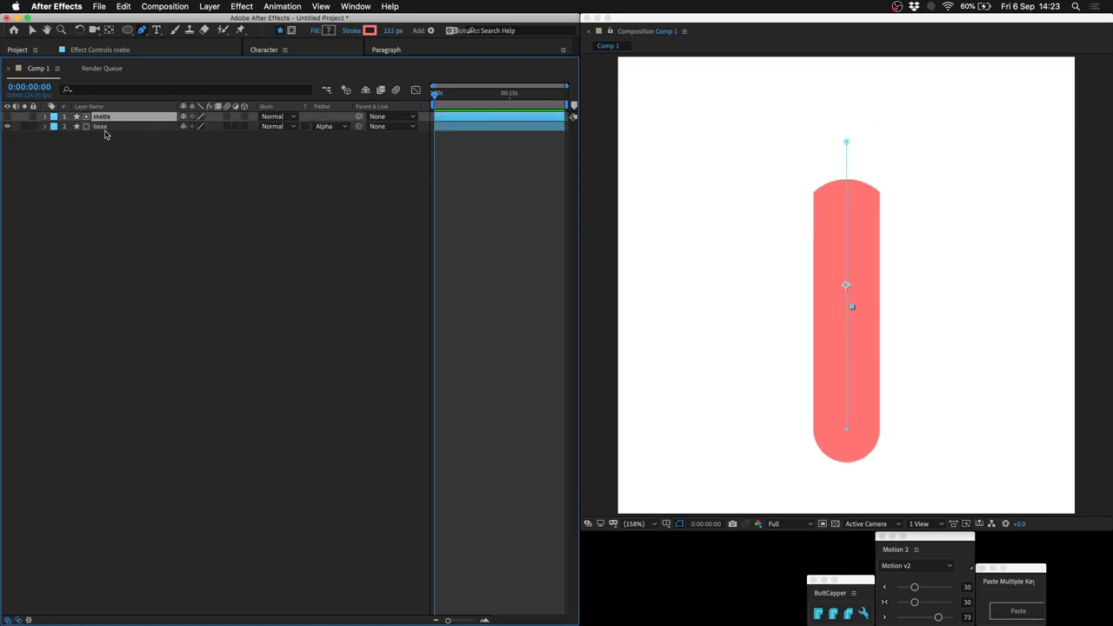
click(117, 127)
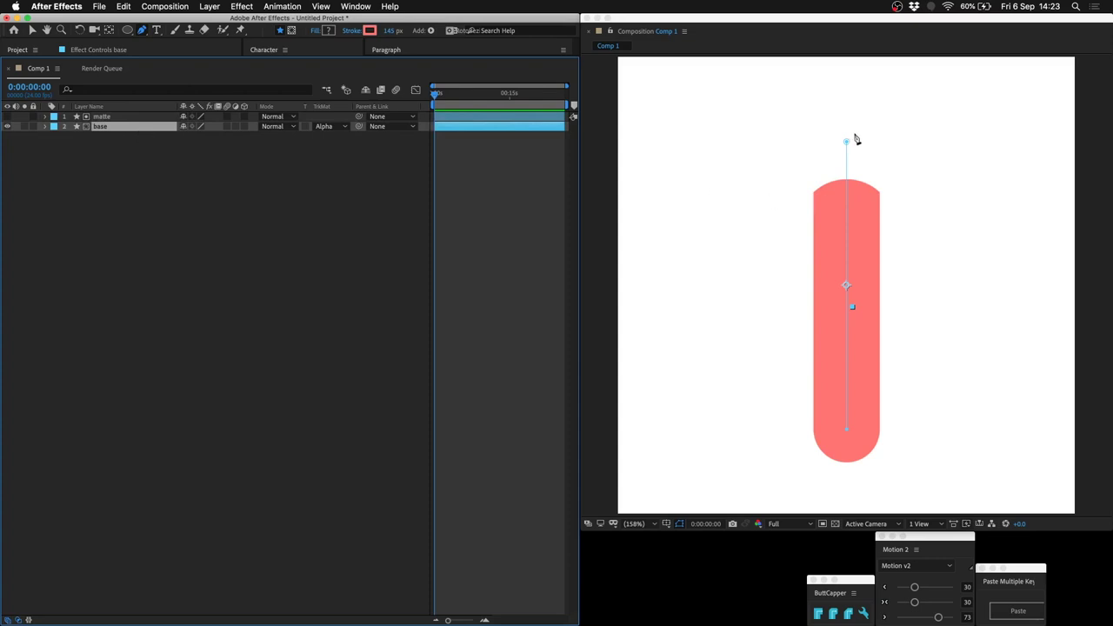
mouse_move(846, 143)
mouse_down()
mouse_move(709, 254)
mouse_move(652, 281)
mouse_move(787, 328)
mouse_move(1060, 293)
mouse_move(740, 380)
mouse_move(671, 333)
mouse_move(612, 270)
mouse_move(639, 339)
mouse_up()
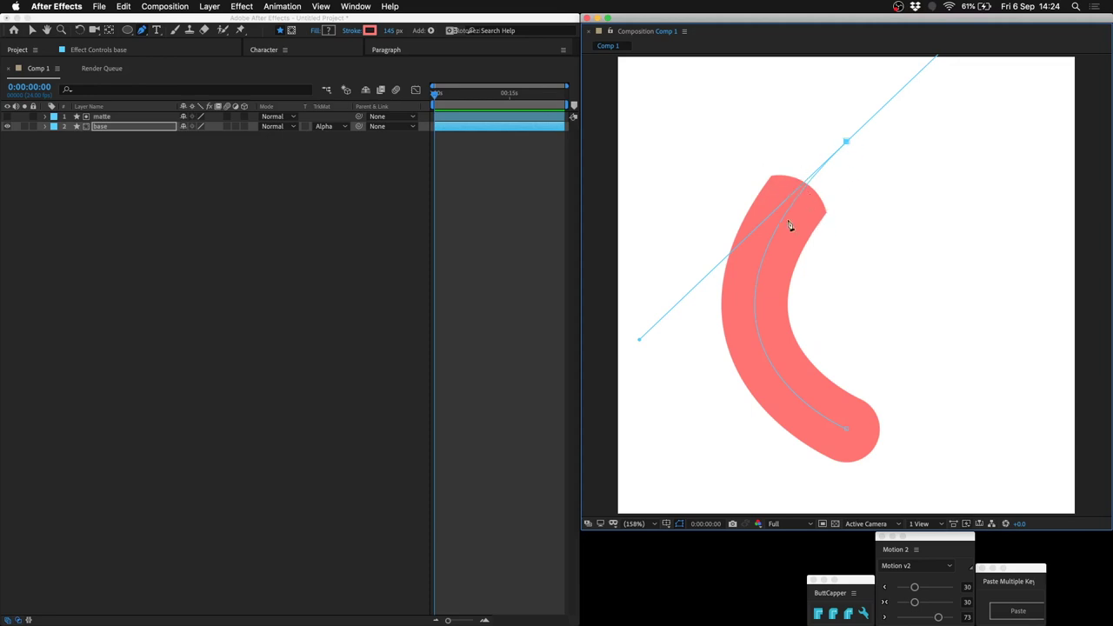
- Duplicate base as base 2, move it beneath, and set its track matte to None
click(129, 128)
key(ctrl+d)
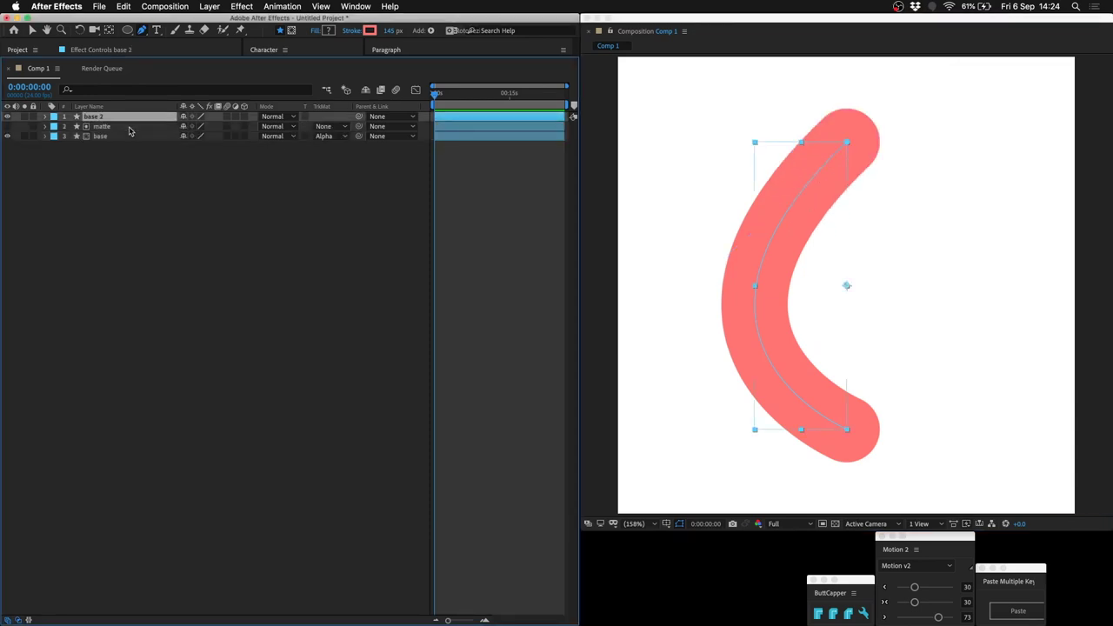
key(ctrl+[)
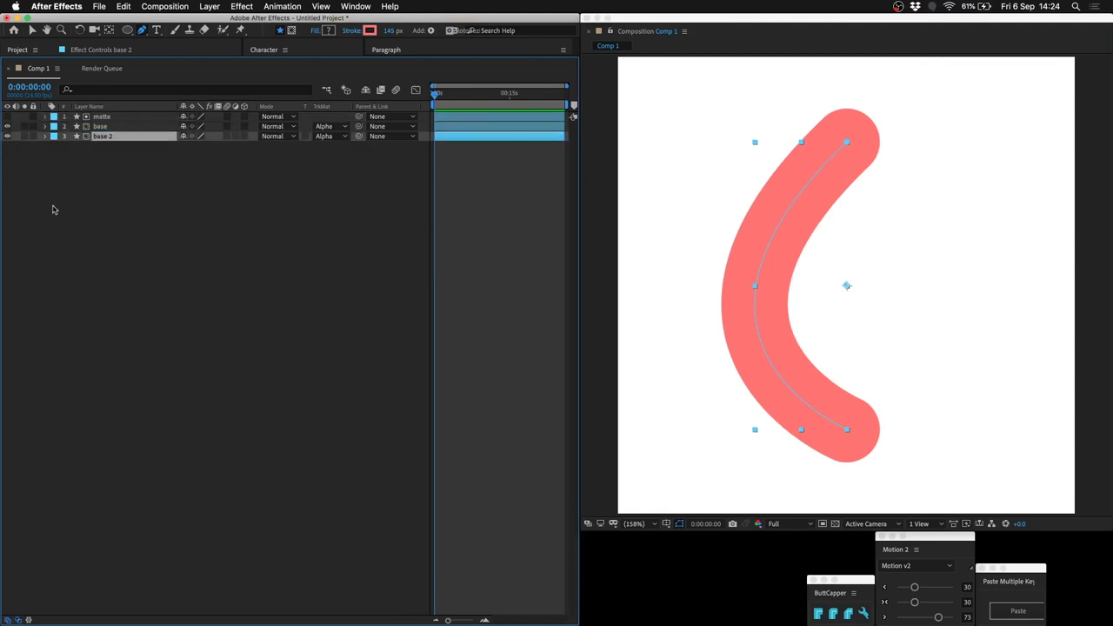
click(329, 137)
click(346, 149)
- Make base 2's stroke 70 wide and black
key(u)
key(u)
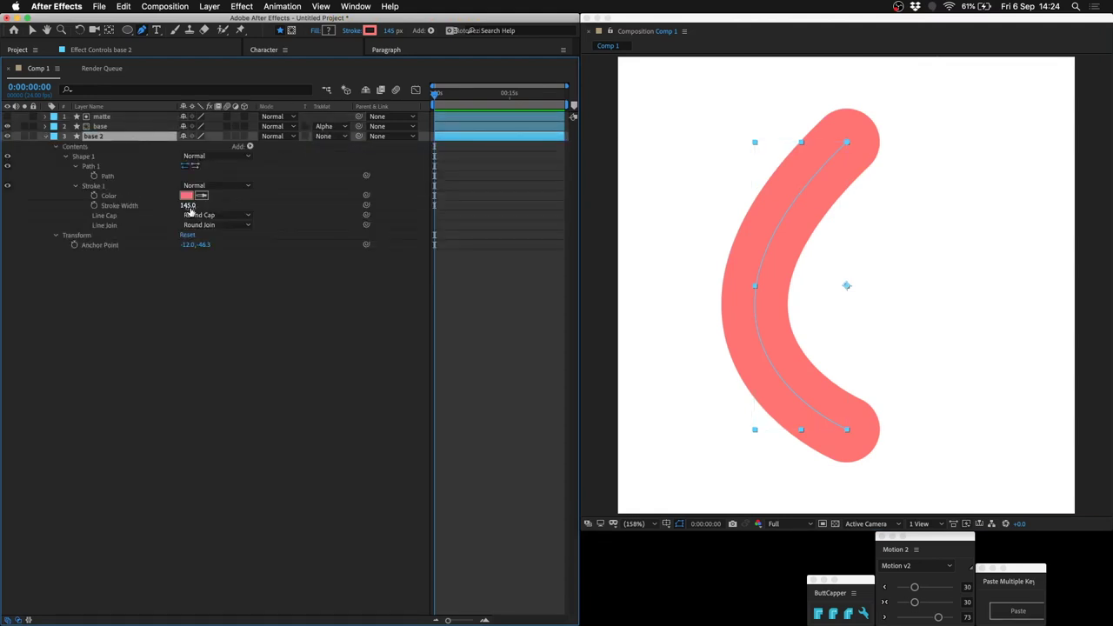
drag(187, 205, 145, 208)
click(186, 194)
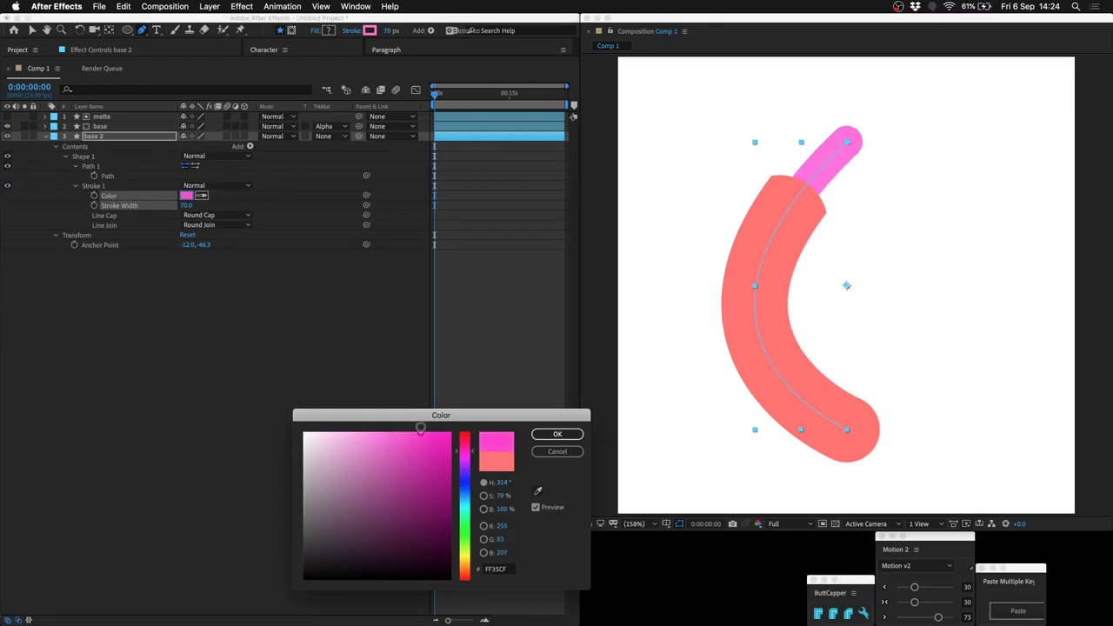
click(308, 566)
click(564, 430)
- Link base 2's Path to base's Path
click(123, 131)
key(u)
key(u)
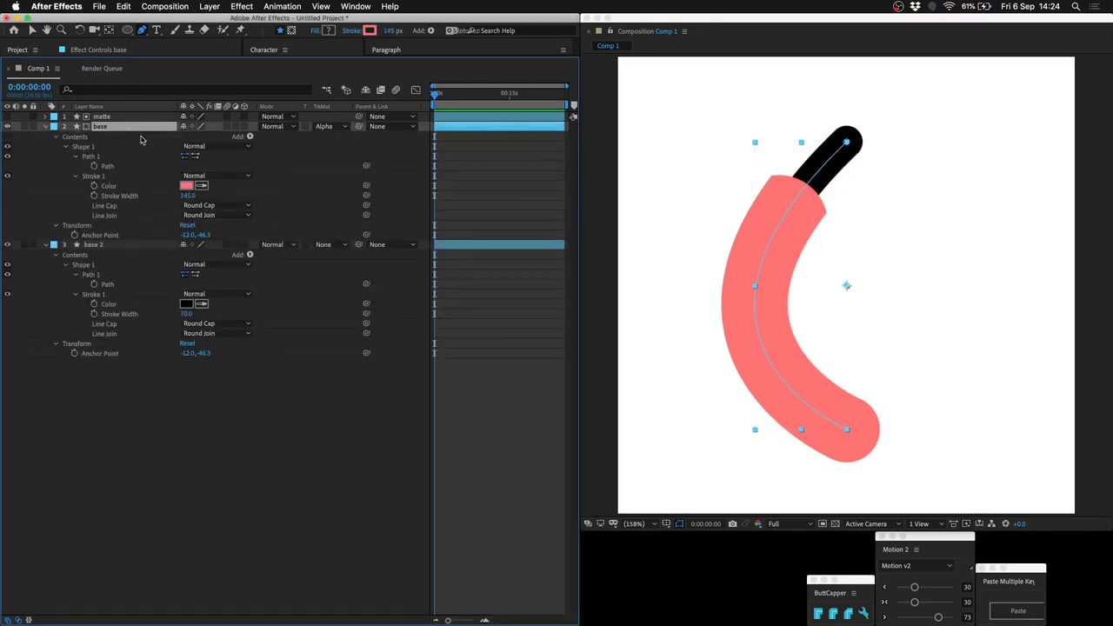
click(122, 284)
drag(364, 285, 114, 167)
- Move base's top vertex to the upper left and re-bend the stroke into a right-facing curve
click(149, 167)
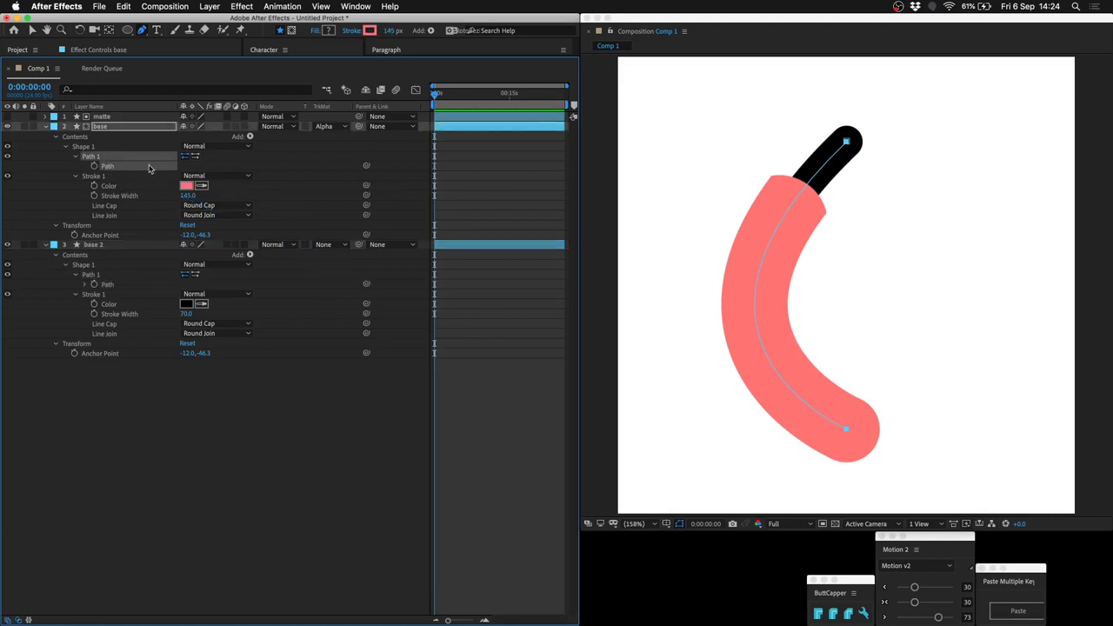
click(821, 120)
click(846, 141)
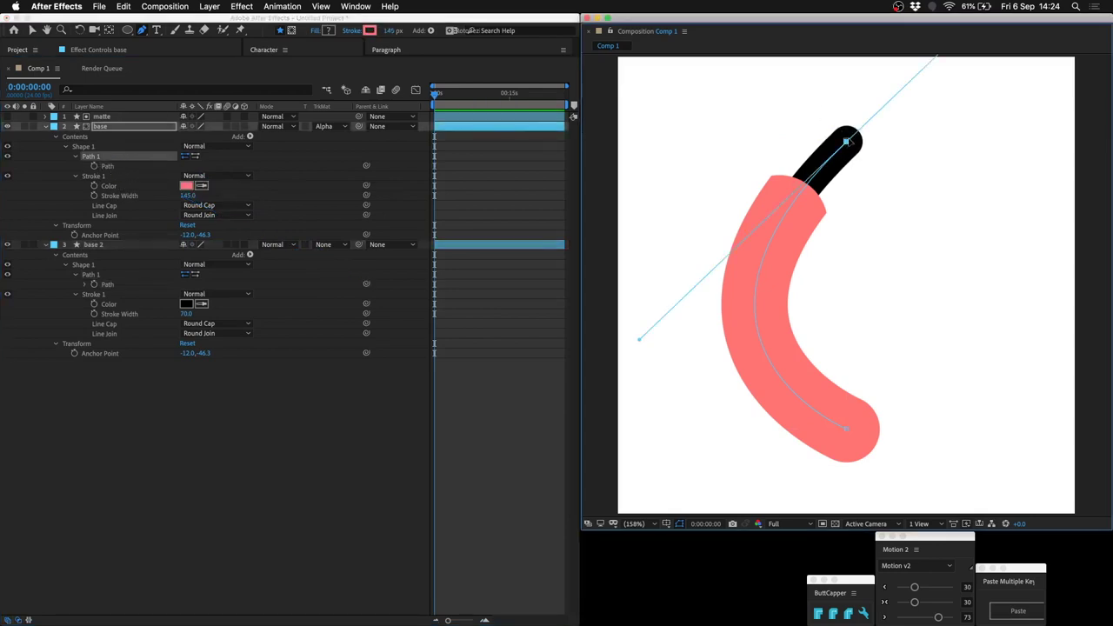
mouse_move(845, 140)
mouse_down()
mouse_move(945, 172)
mouse_move(850, 148)
mouse_move(801, 153)
mouse_up()
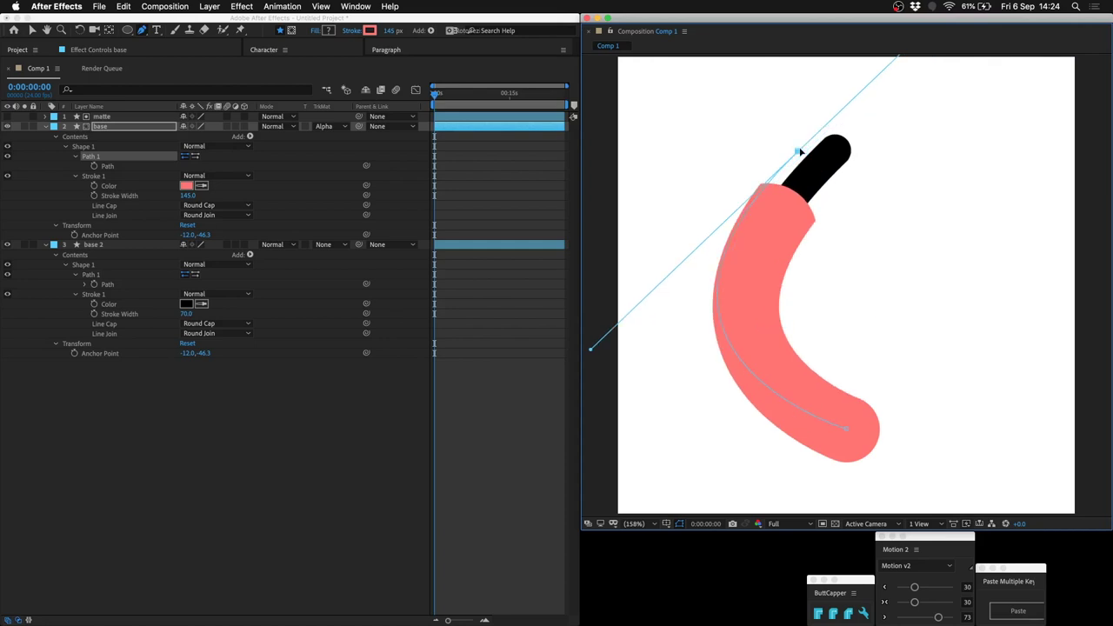
mouse_move(591, 349)
mouse_down()
mouse_move(884, 318)
mouse_move(998, 273)
mouse_up()
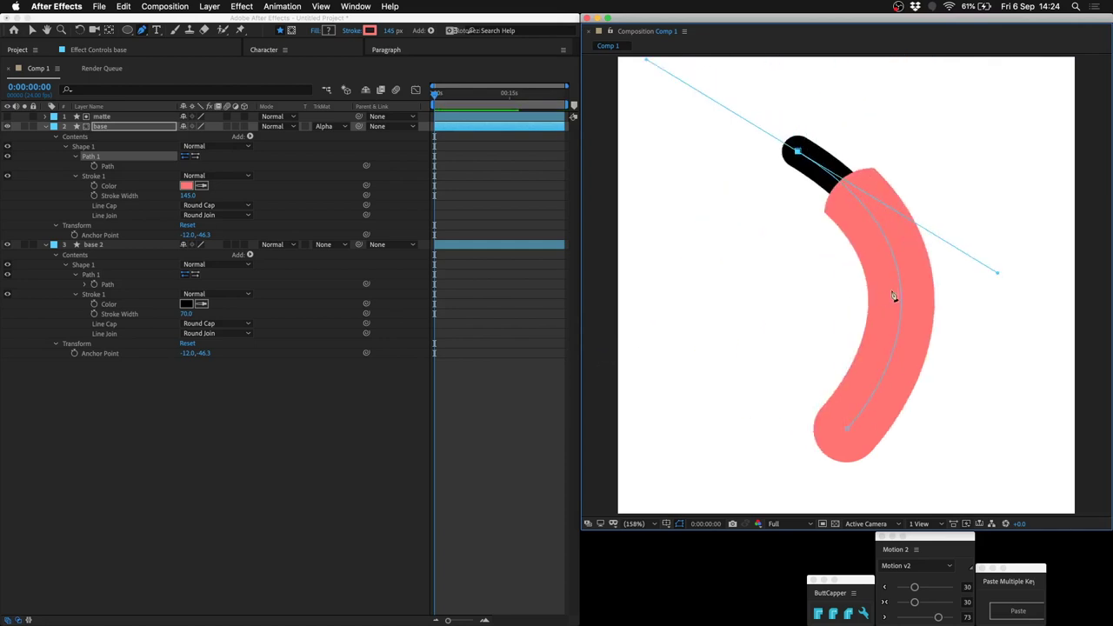
- Add a middle vertex, make the top vertex a corner, and round the middle into an elbow
click(901, 282)
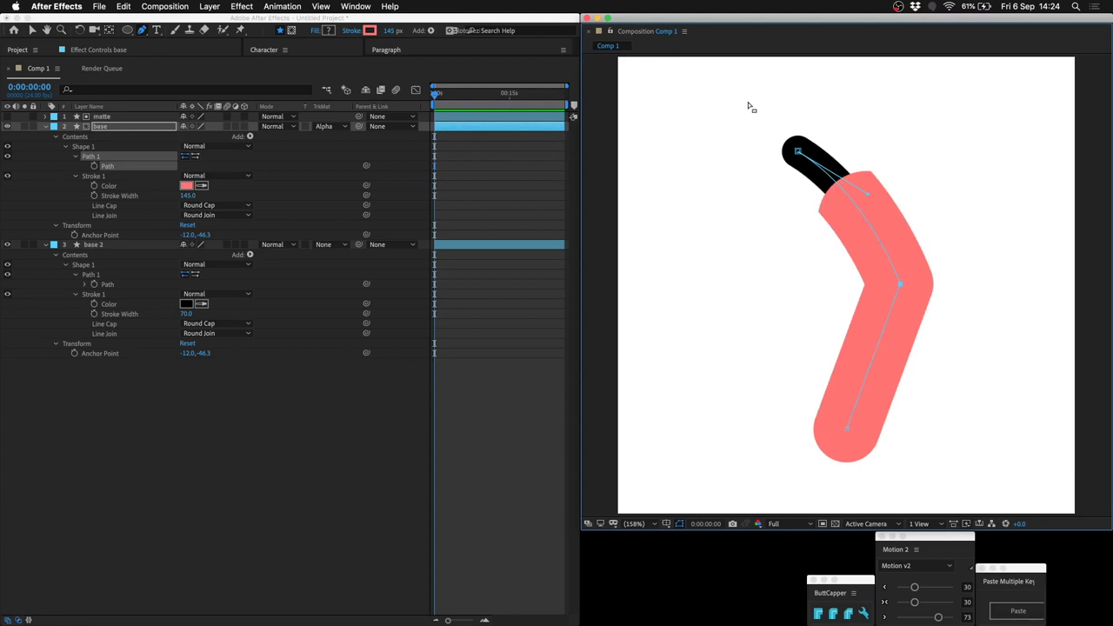
alt+click(796, 153)
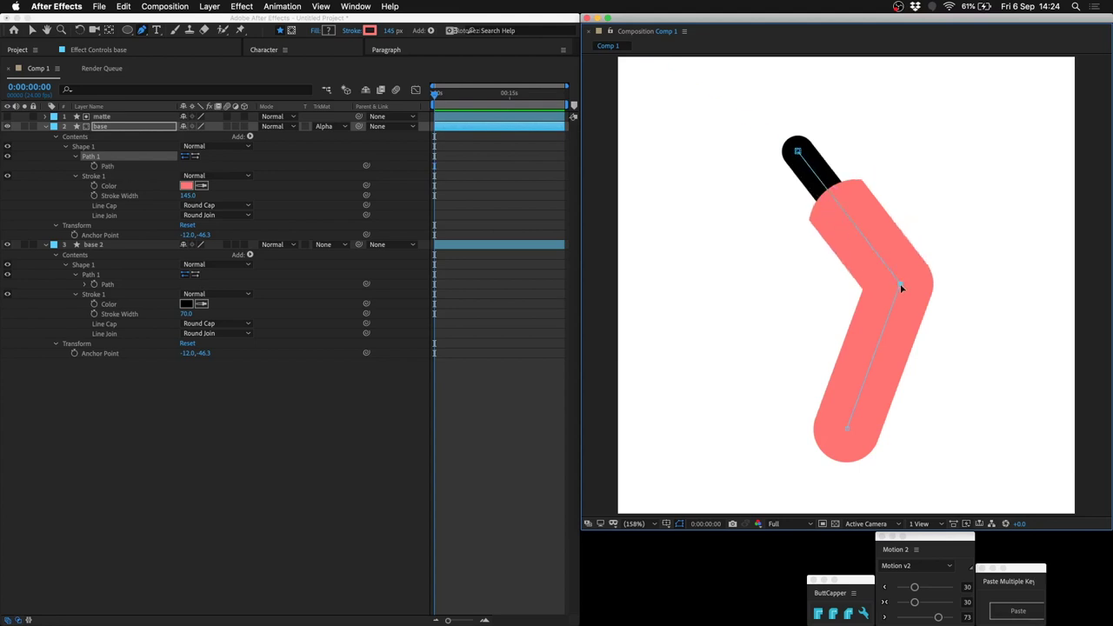
mouse_move(901, 285)
mouse_down()
mouse_move(1018, 286)
mouse_move(594, 289)
mouse_move(847, 284)
mouse_move(985, 255)
mouse_move(961, 298)
mouse_move(930, 254)
mouse_up()
mouse_move(966, 289)
mouse_down()
mouse_move(1038, 397)
mouse_move(680, 270)
mouse_move(974, 258)
mouse_move(988, 263)
mouse_move(984, 283)
mouse_move(735, 281)
mouse_move(703, 287)
mouse_move(710, 310)
mouse_move(771, 185)
mouse_move(867, 186)
mouse_move(756, 182)
mouse_move(815, 179)
mouse_move(947, 286)
mouse_move(940, 280)
mouse_up()
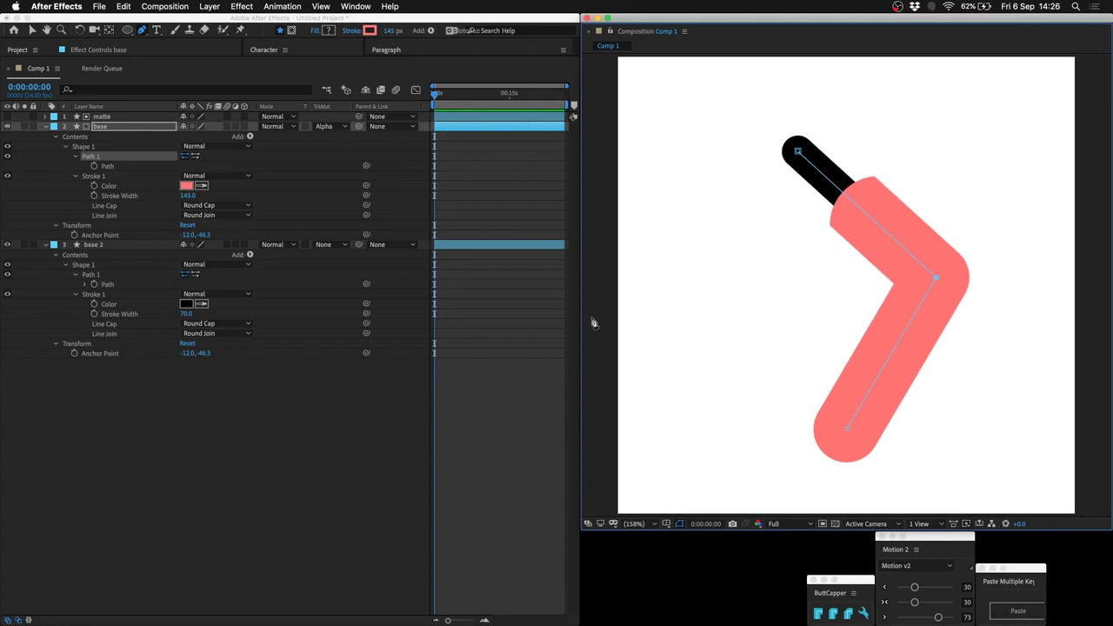
- Add a Stroke layer style to base, colour linked to Stroke 1 Color, size about 15
click(302, 431)
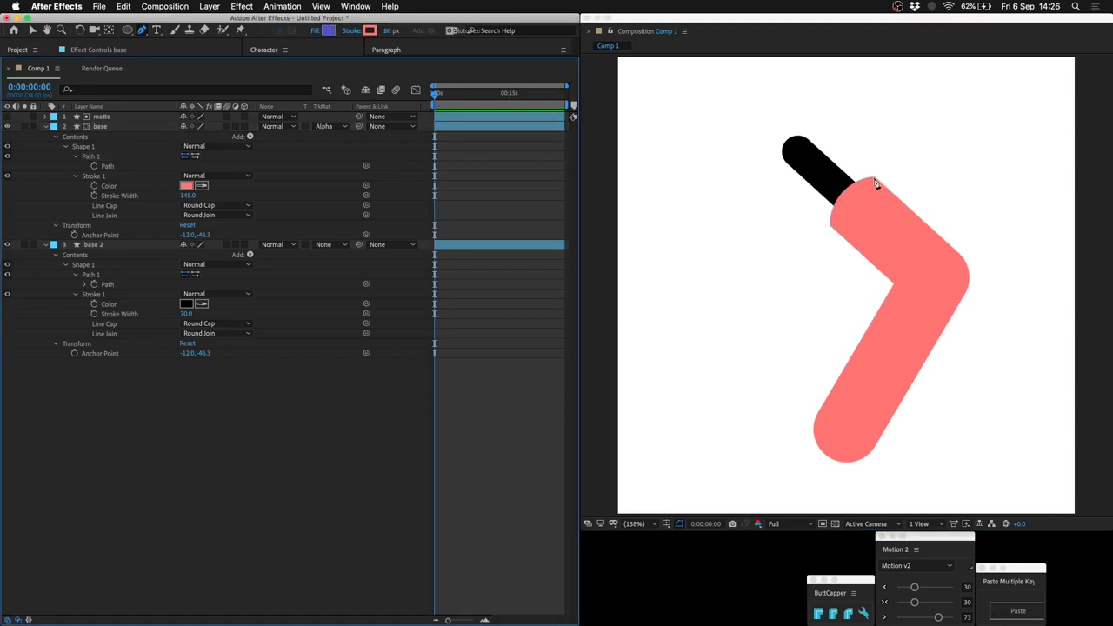
click(125, 130)
right_click(125, 130)
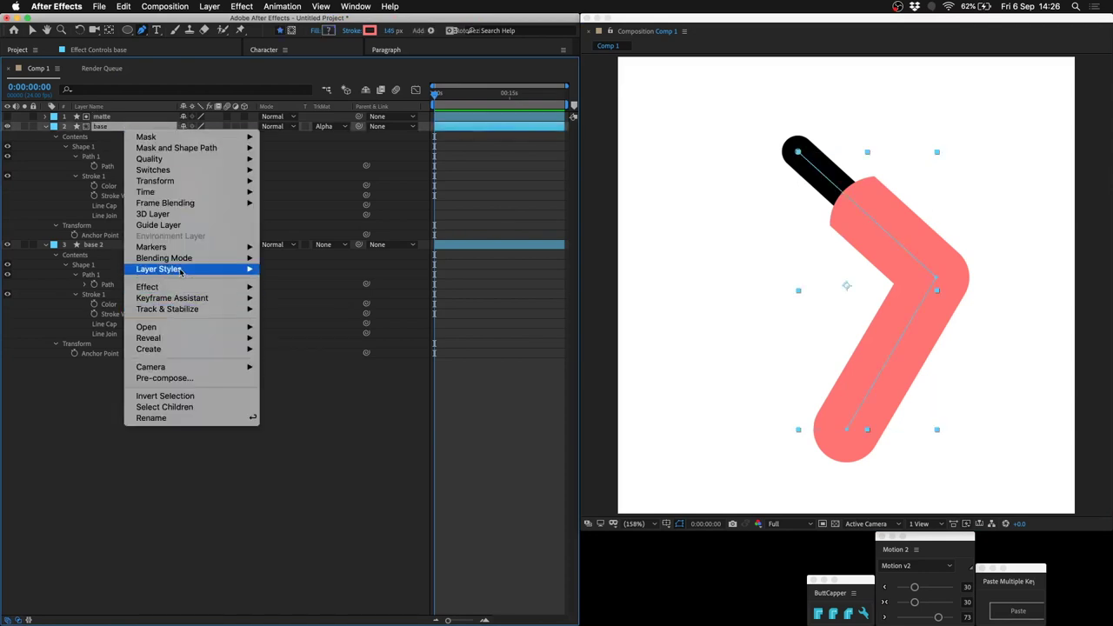
mouse_move(159, 268)
click(285, 397)
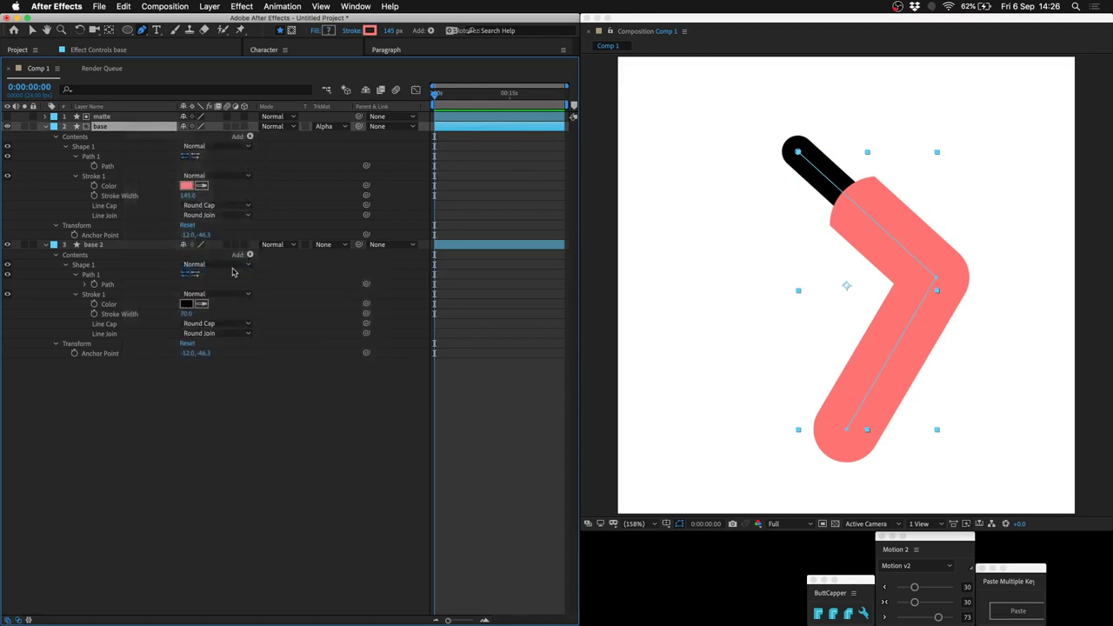
click(64, 265)
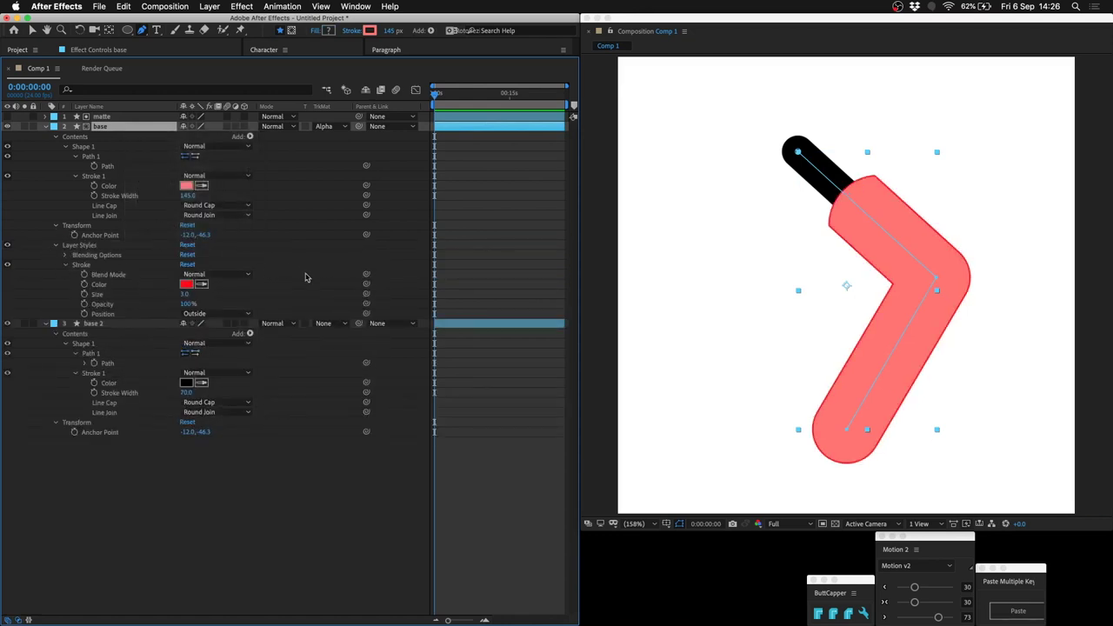
drag(366, 286, 186, 186)
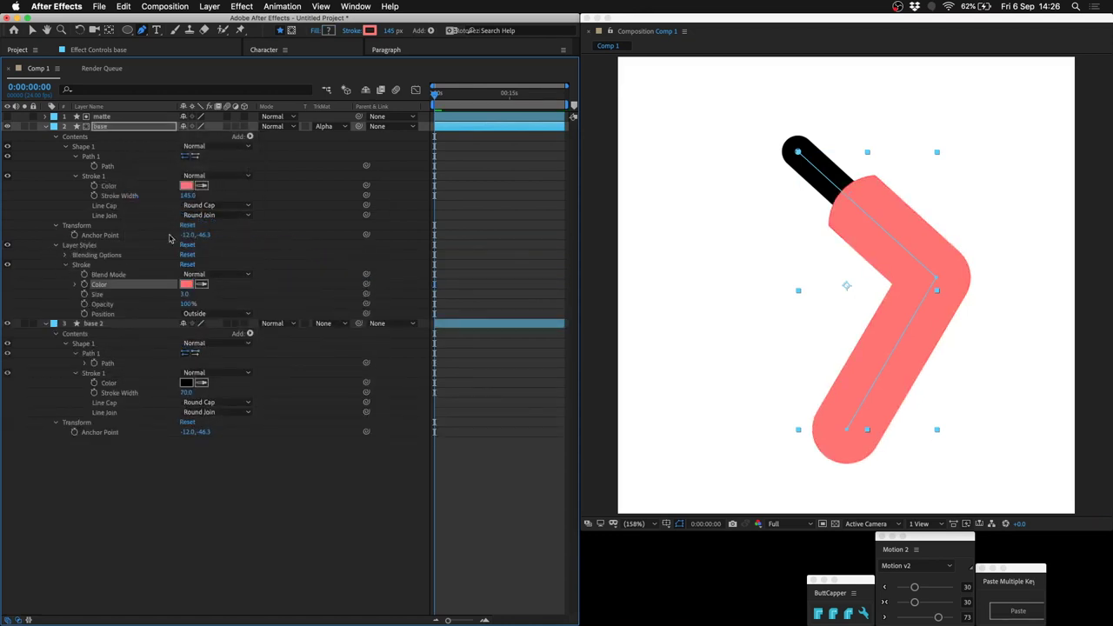
mouse_move(185, 296)
mouse_down()
mouse_move(255, 293)
mouse_move(245, 295)
mouse_up()
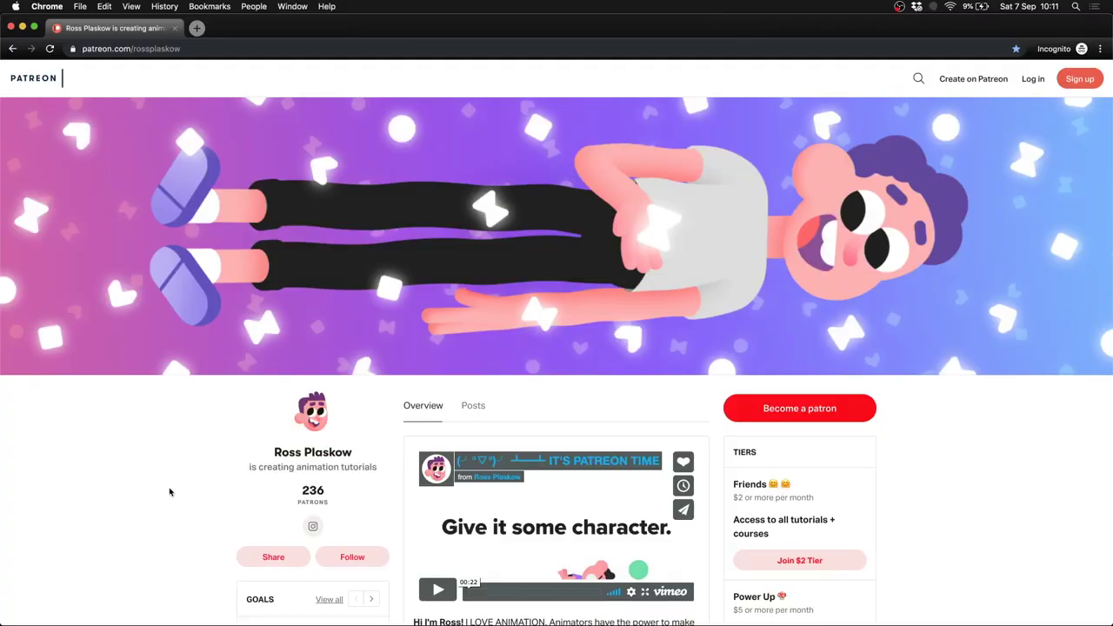
- Scroll down the Patreon page past the goals and tags to the walking-character animation post
scroll(170, 492, down, 5)
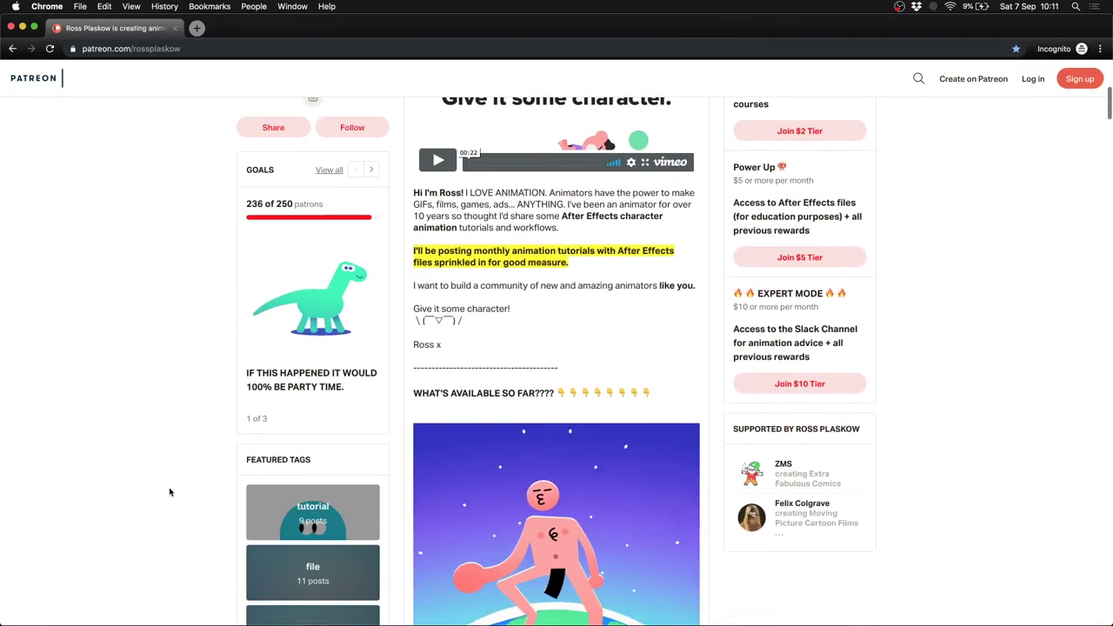
scroll(170, 492, down, 3)
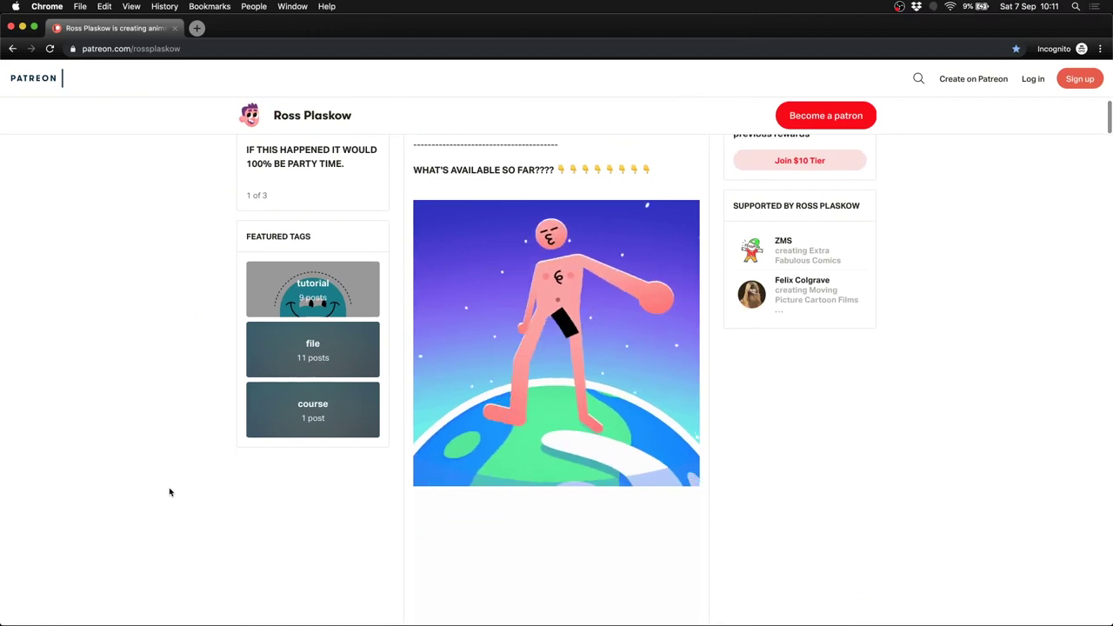
scroll(170, 492, down, 3)
scroll(169, 492, down, 3)
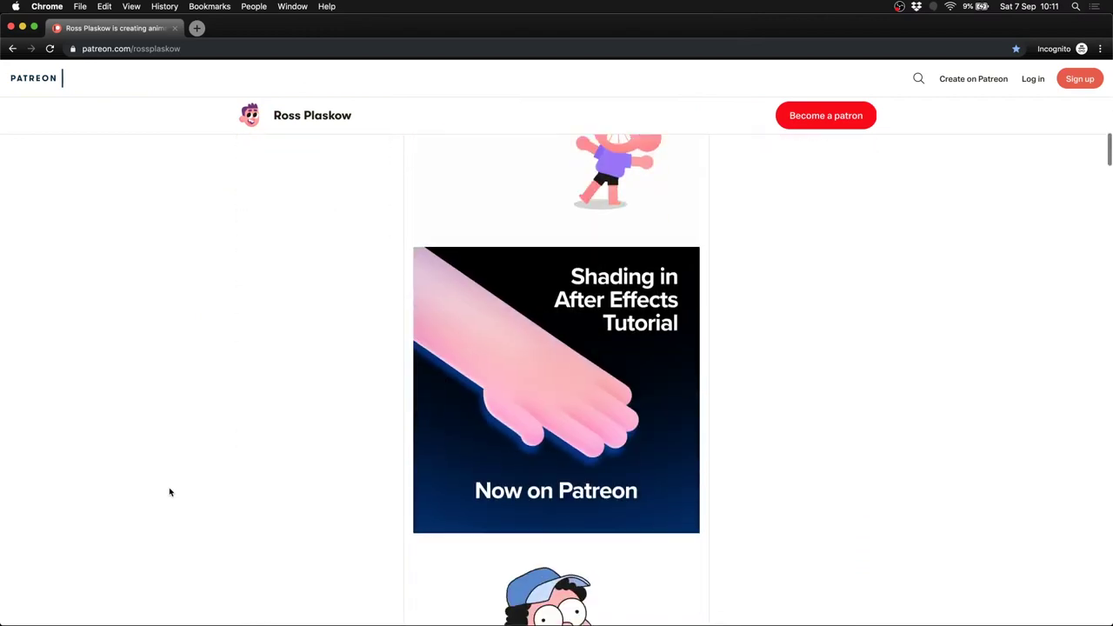
scroll(169, 492, down, 1)
scroll(170, 492, down, 3)
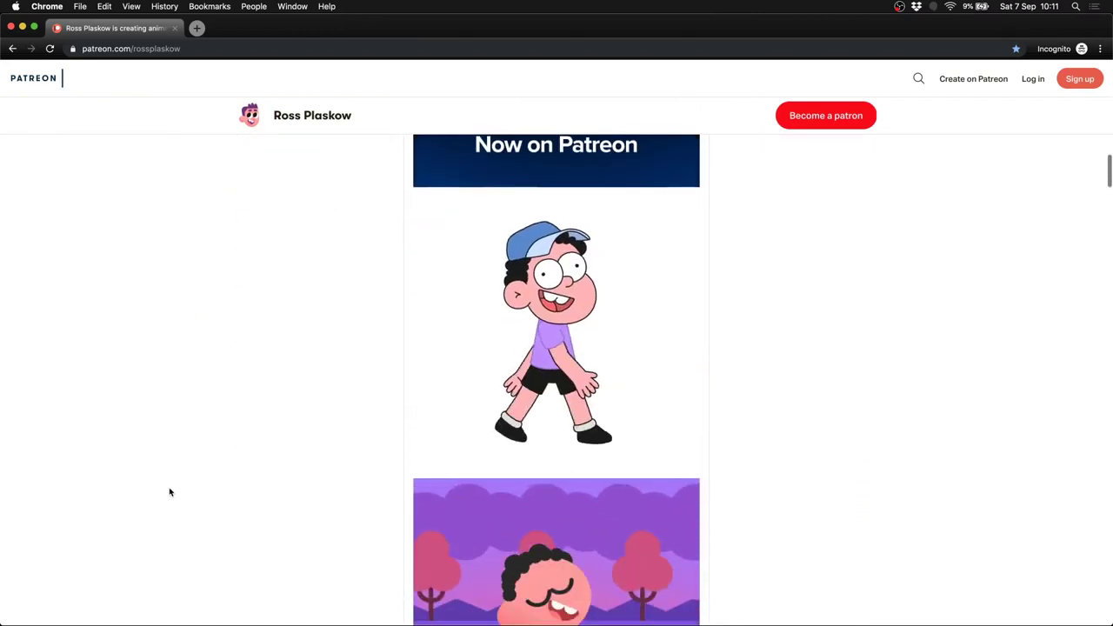